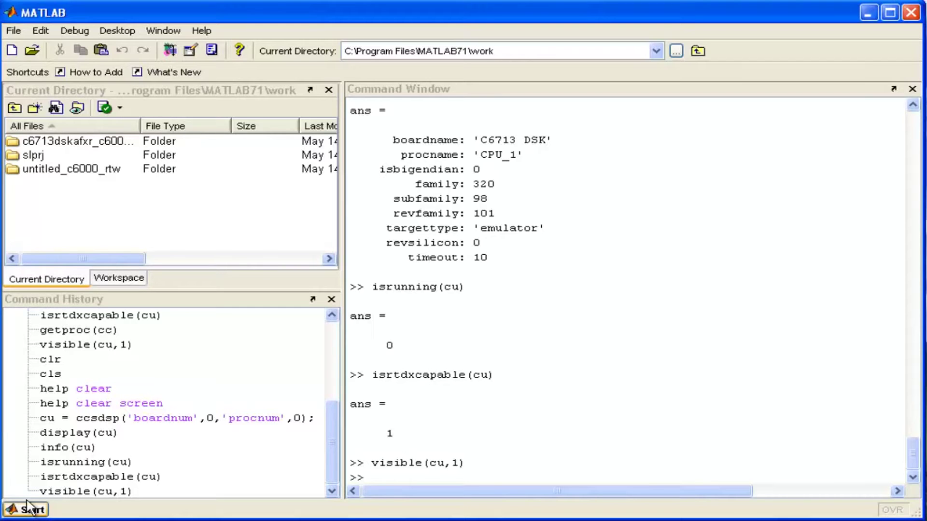
- Open the MATLAB Start menu listing installed products and tools
{"action": "left_click", "coordinate": [29, 508]}
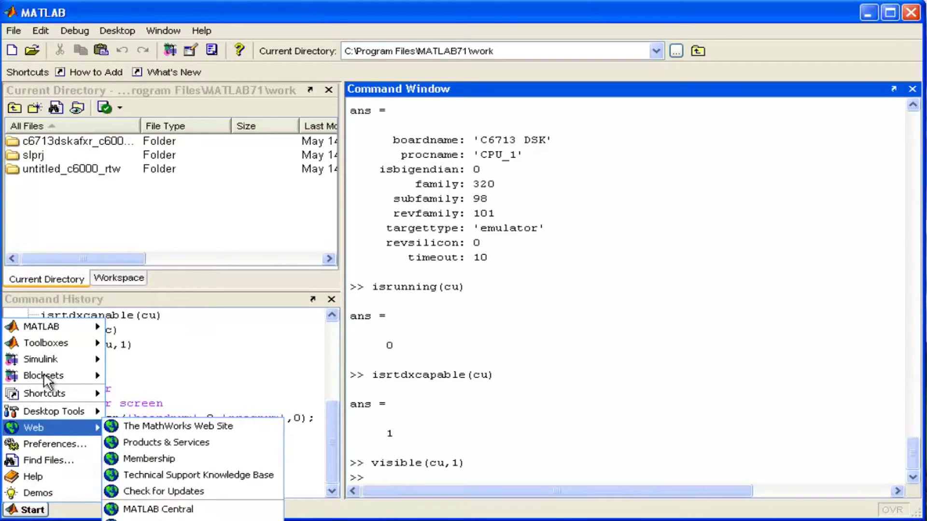
- Launch the Simulink Library Browser from Start > Simulink > Library Browser
{"action": "mouse_move", "coordinate": [44, 362]}
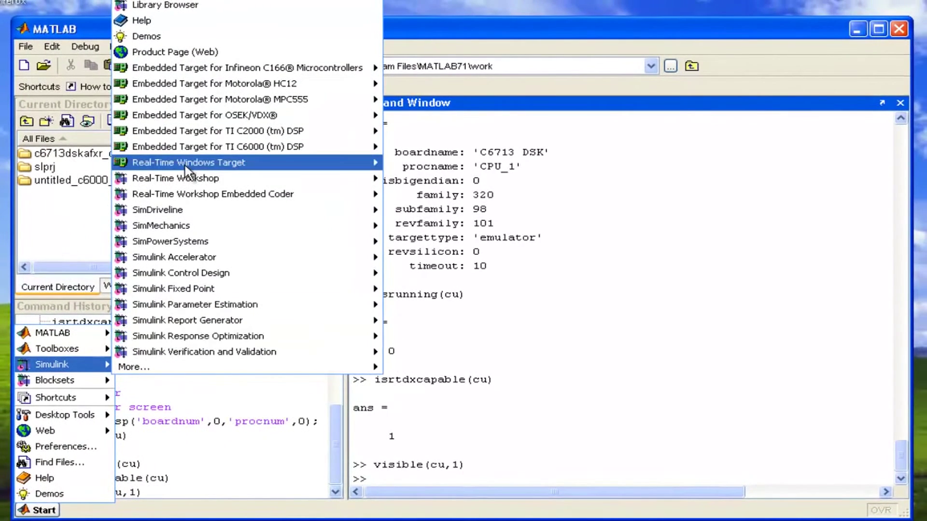
{"action": "mouse_move", "coordinate": [180, 149]}
{"action": "mouse_move", "coordinate": [208, 147]}
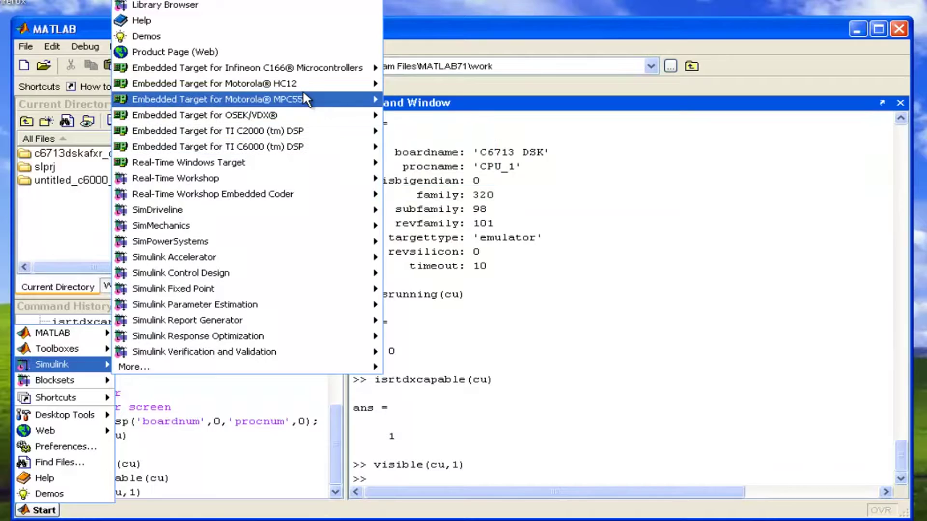
{"action": "left_click", "coordinate": [238, 7]}
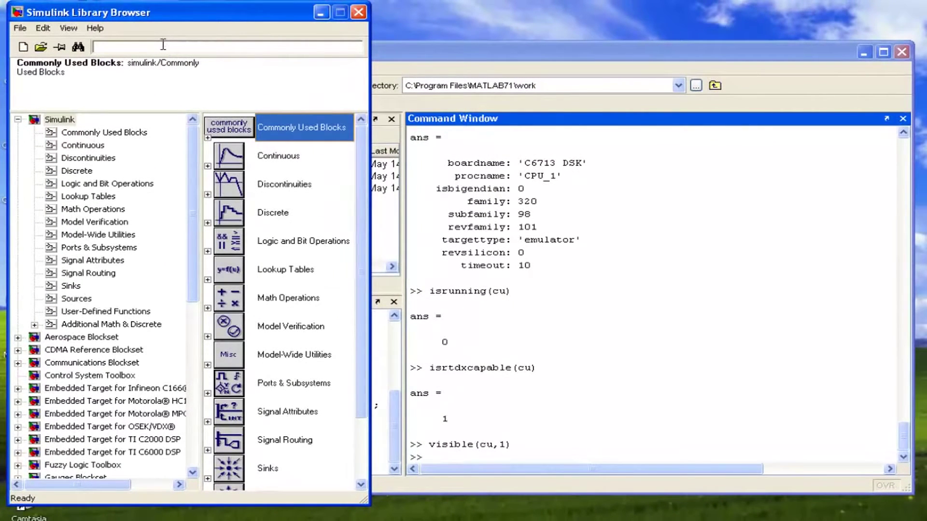
- Search the block library for 6713 to locate the C6713DSK target preference block
{"action": "left_click", "coordinate": [164, 45]}
{"action": "type", "text": "6713"}
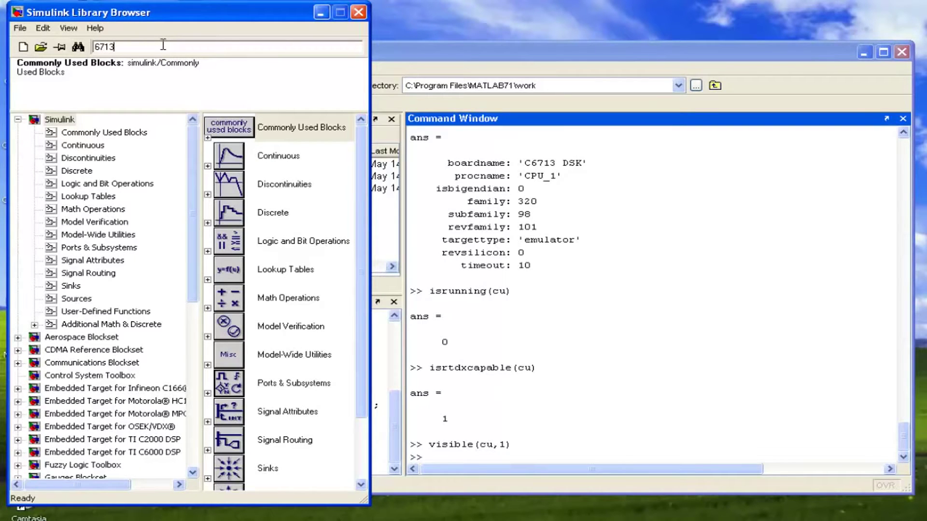
{"action": "key", "text": "Return"}
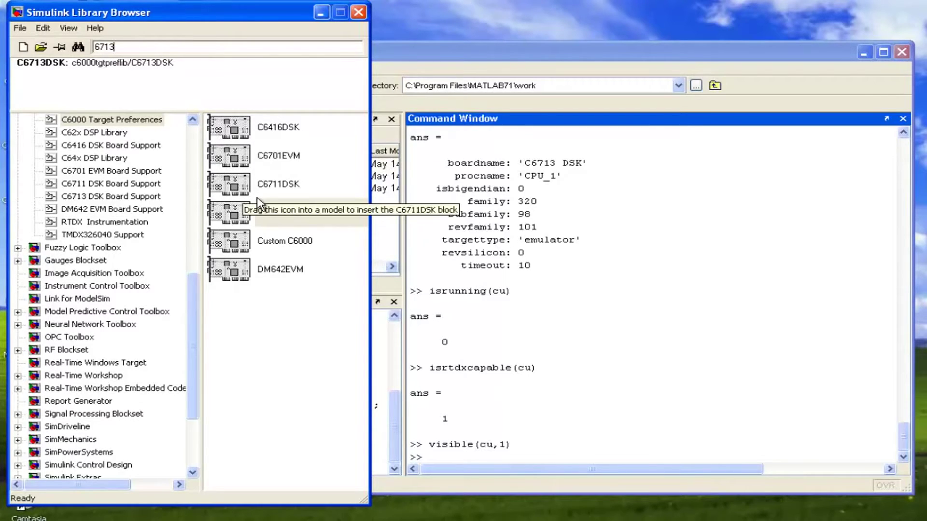
- Add C6713DSK to a new untitled model and initialize its FixedStepDiscrete target settings
{"action": "left_click", "coordinate": [261, 210]}
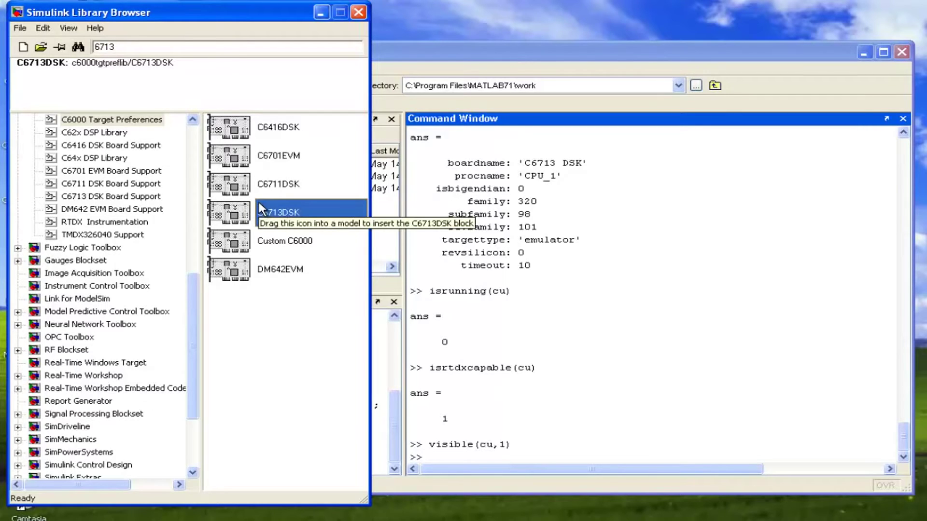
{"action": "right_click", "coordinate": [261, 209]}
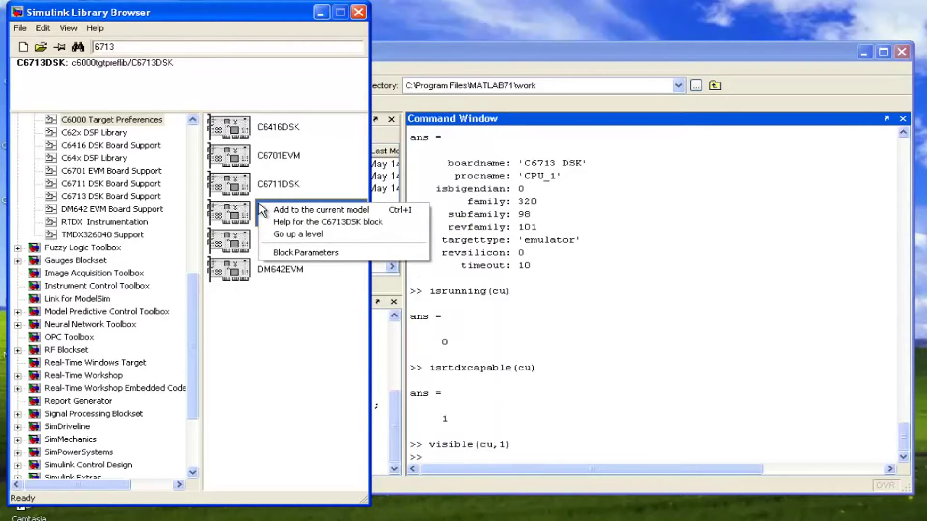
{"action": "left_click", "coordinate": [284, 210]}
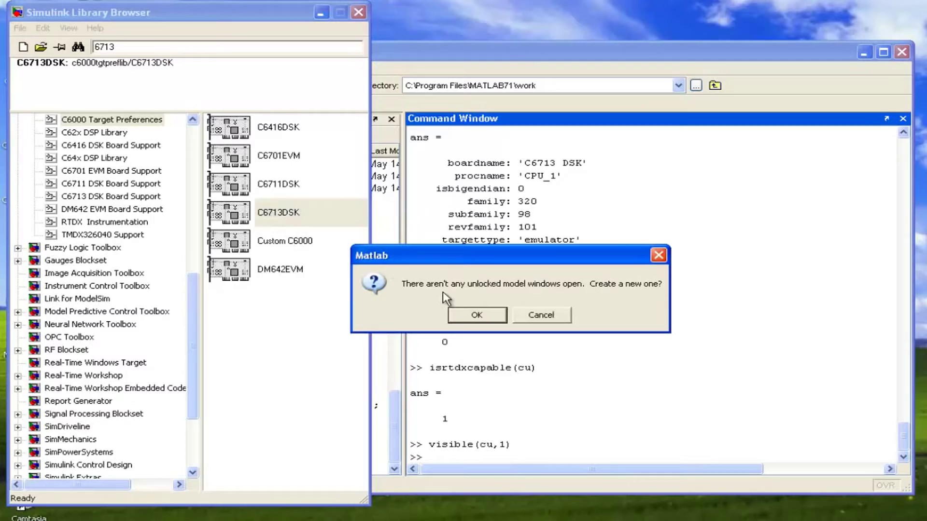
{"action": "left_click", "coordinate": [476, 314]}
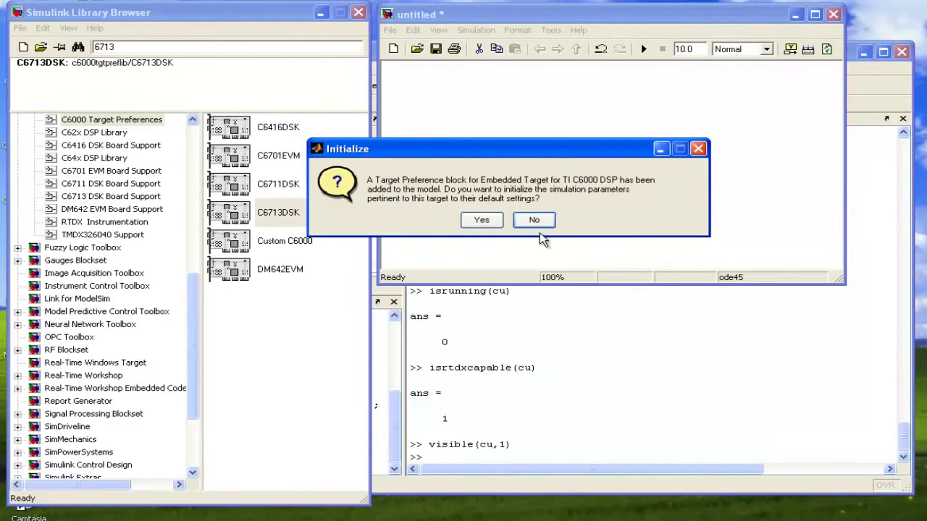
{"action": "left_click", "coordinate": [496, 227]}
{"action": "left_click", "coordinate": [496, 227]}
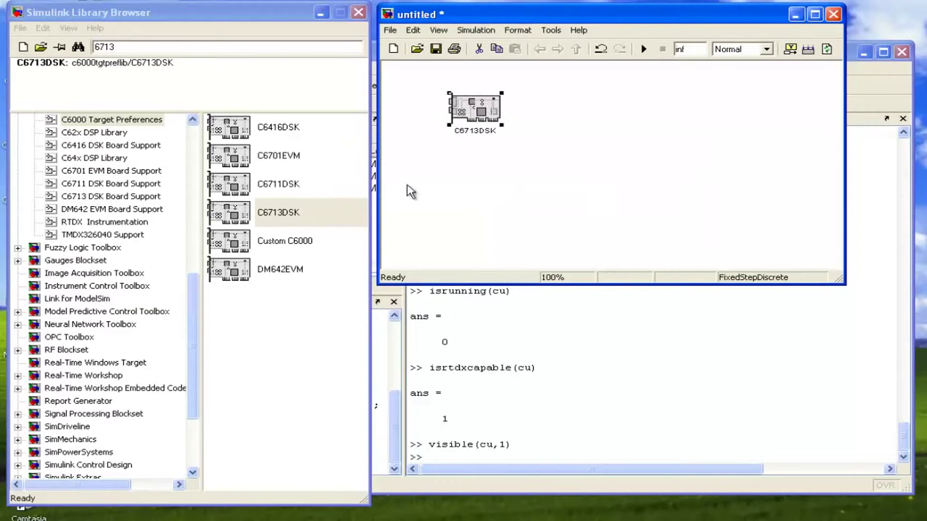
- Open the C6713 DSK Board Support library and place the Reset block at the model's lower right
{"action": "left_click", "coordinate": [197, 51]}
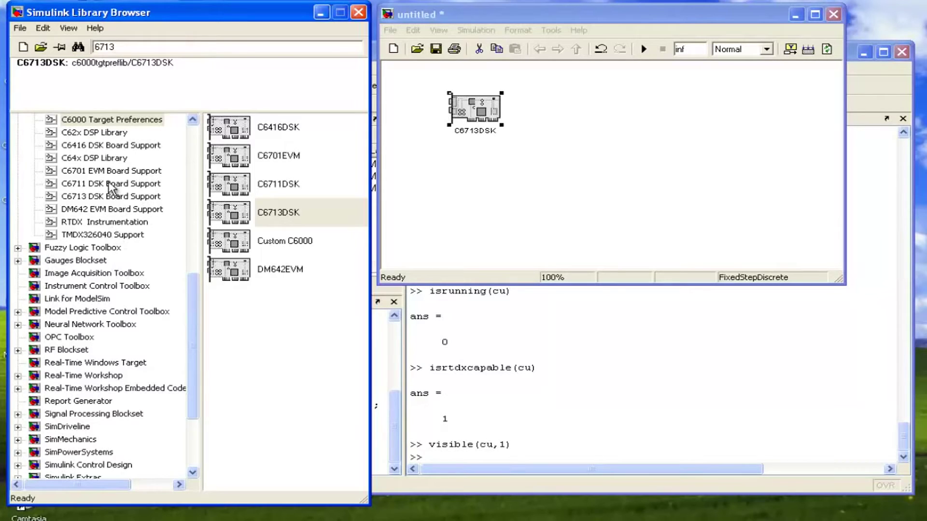
{"action": "left_click", "coordinate": [113, 210]}
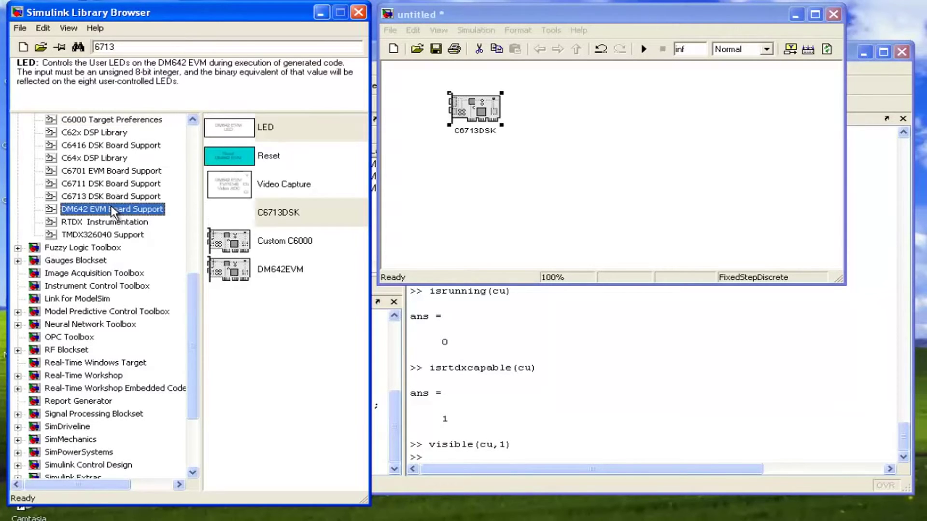
{"action": "left_click", "coordinate": [111, 200]}
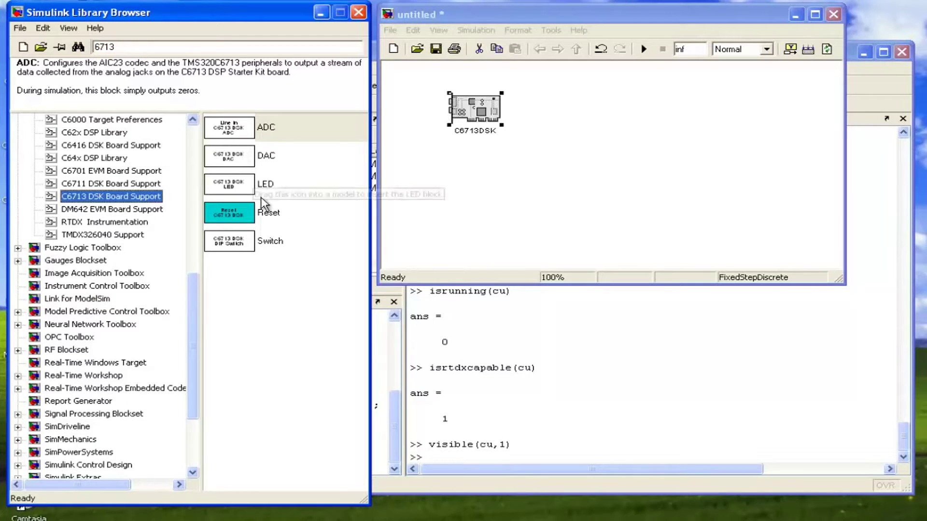
{"action": "left_click_drag", "start_coordinate": [251, 220], "coordinate": [736, 241]}
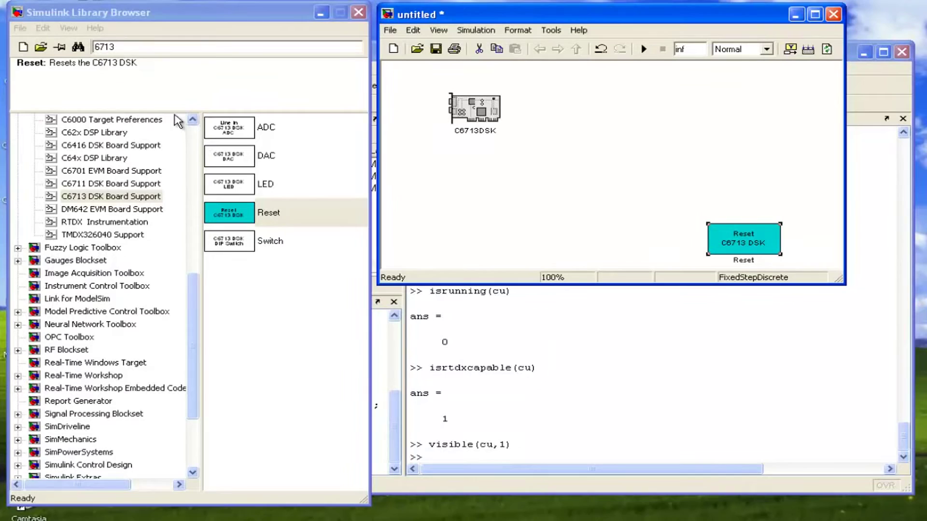
- Place the Line In ADC and DAC blocks side by side, wiring ADC output to DAC input
{"action": "left_click_drag", "start_coordinate": [225, 134], "coordinate": [496, 186]}
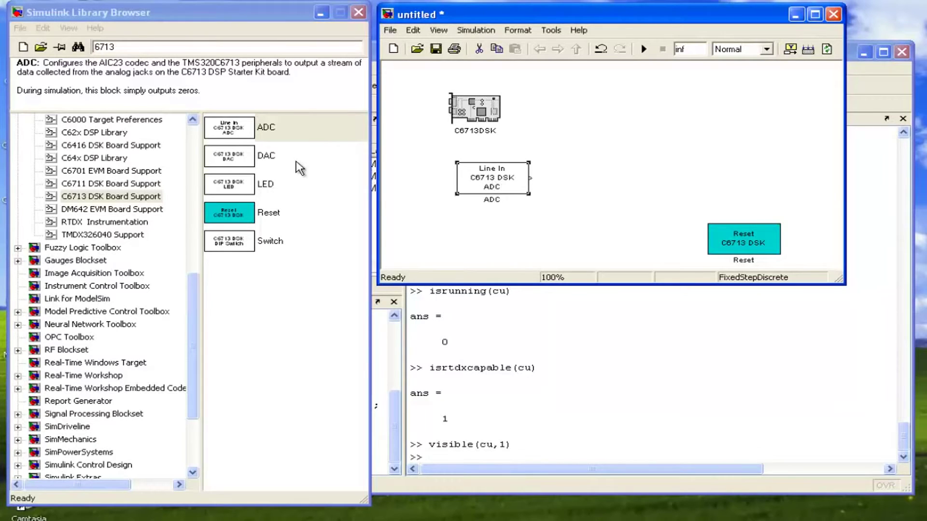
{"action": "left_click", "coordinate": [254, 148]}
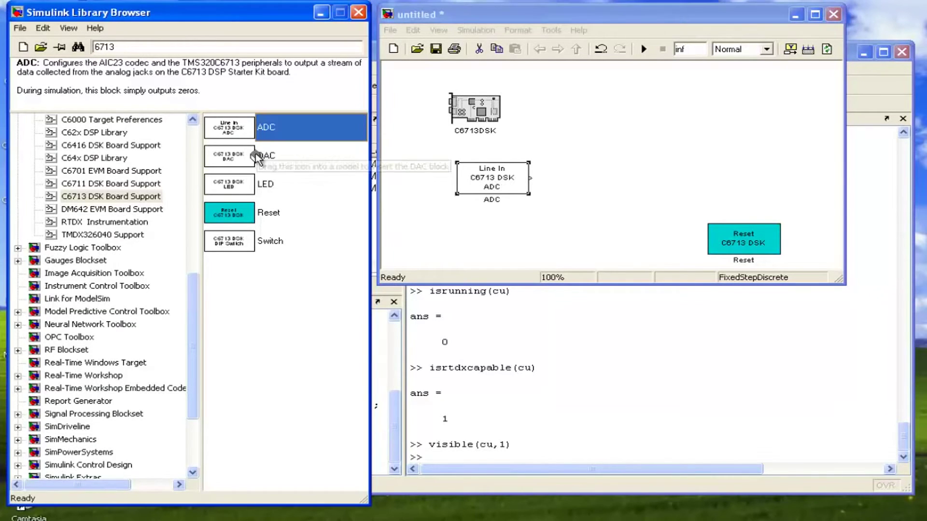
{"action": "left_click_drag", "start_coordinate": [257, 153], "coordinate": [618, 176]}
{"action": "left_click", "coordinate": [526, 178]}
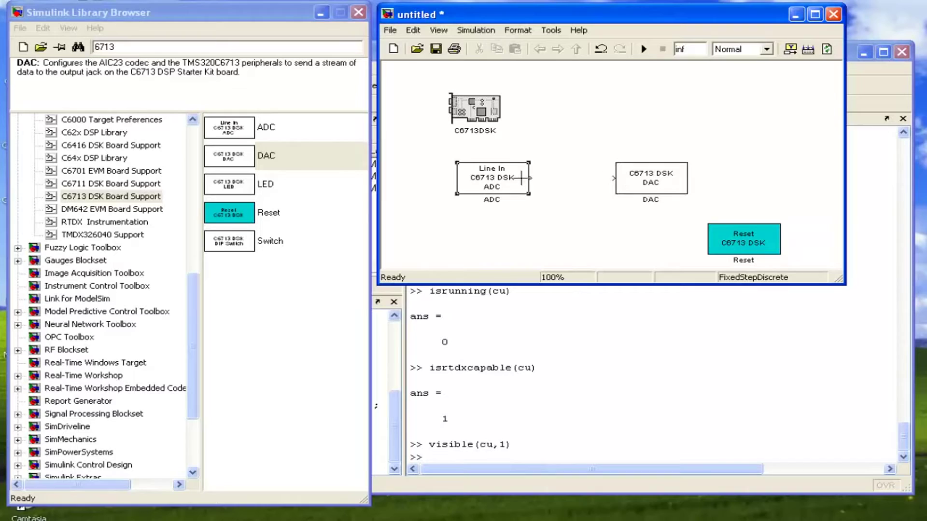
{"action": "left_click", "coordinate": [677, 183]}
{"action": "left_click_drag", "start_coordinate": [613, 178], "coordinate": [573, 193]}
- Configure the ADC block with Line In source and a 48 kHz sample rate
{"action": "double_click", "coordinate": [477, 172]}
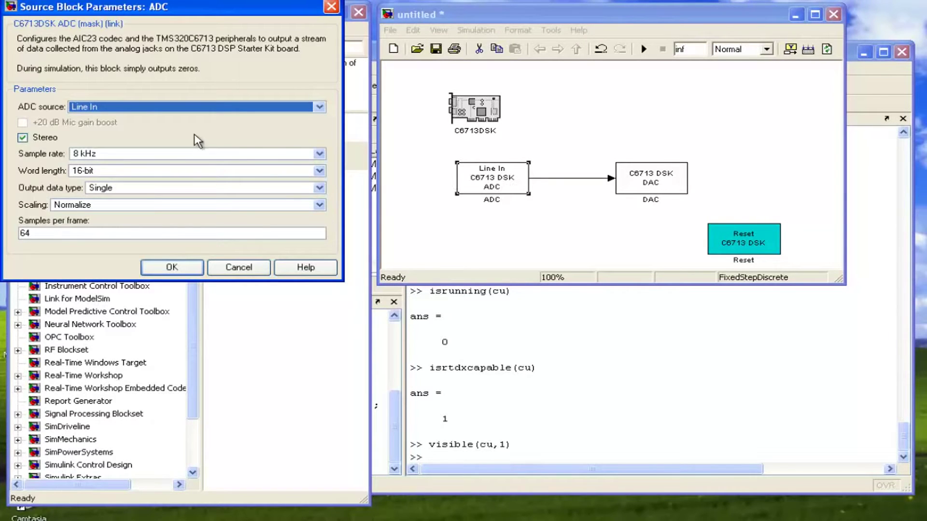
{"action": "left_click", "coordinate": [118, 109]}
{"action": "left_click", "coordinate": [120, 121]}
{"action": "left_click", "coordinate": [139, 155]}
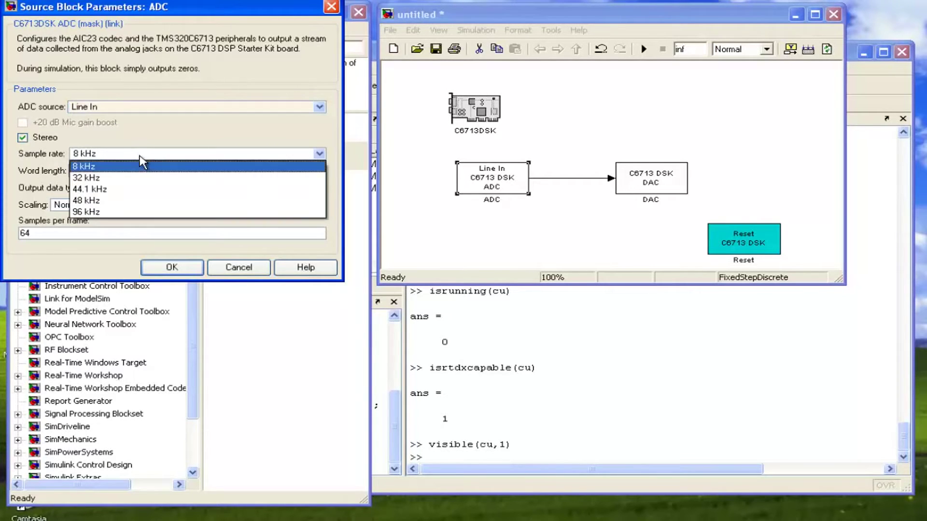
{"action": "left_click", "coordinate": [153, 208]}
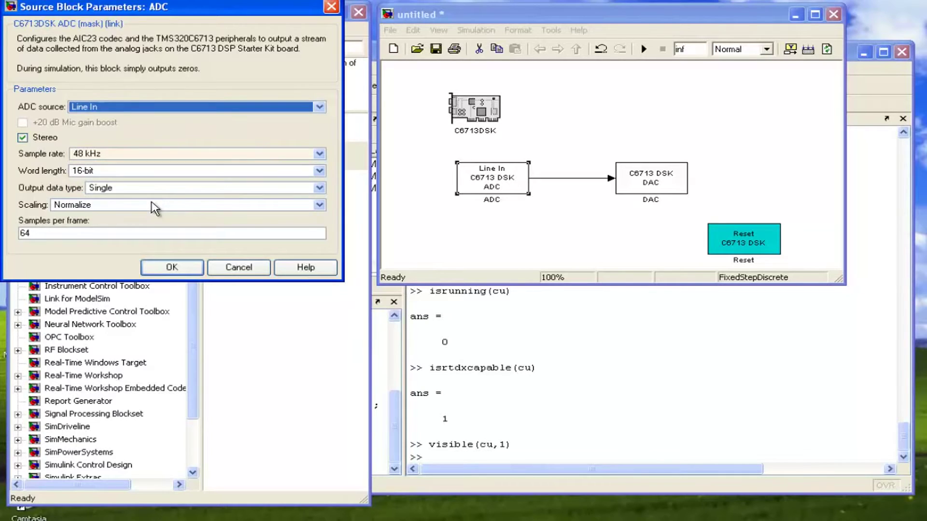
{"action": "left_click", "coordinate": [149, 270]}
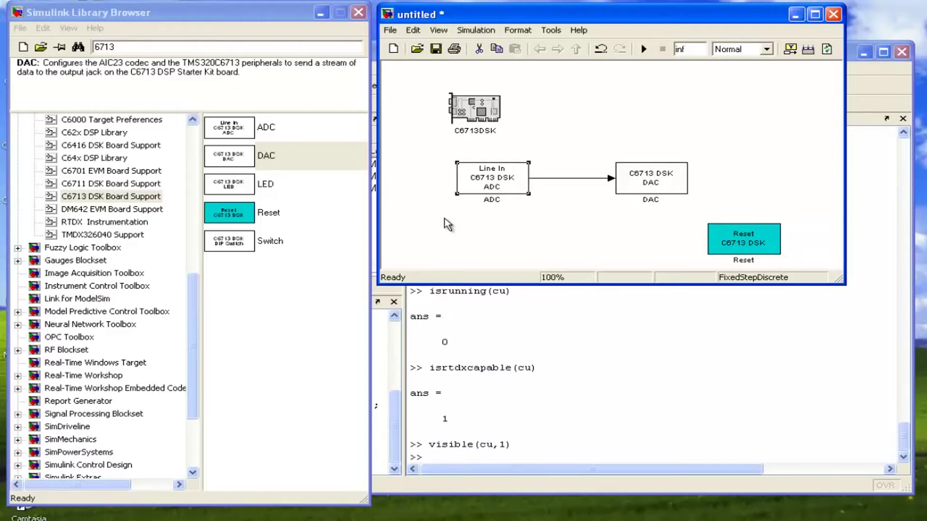
- In TIC6000 Code Gen, turn off Incorporate DSP/BIOS, keep Build_and_execute, and close the configuration
{"action": "left_click", "coordinate": [448, 225]}
{"action": "right_click", "coordinate": [445, 220]}
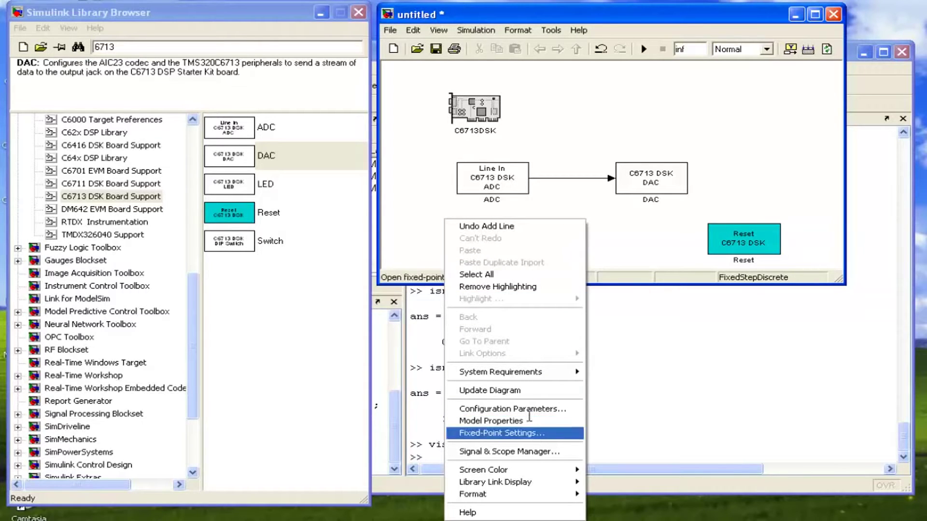
{"action": "left_click", "coordinate": [528, 412]}
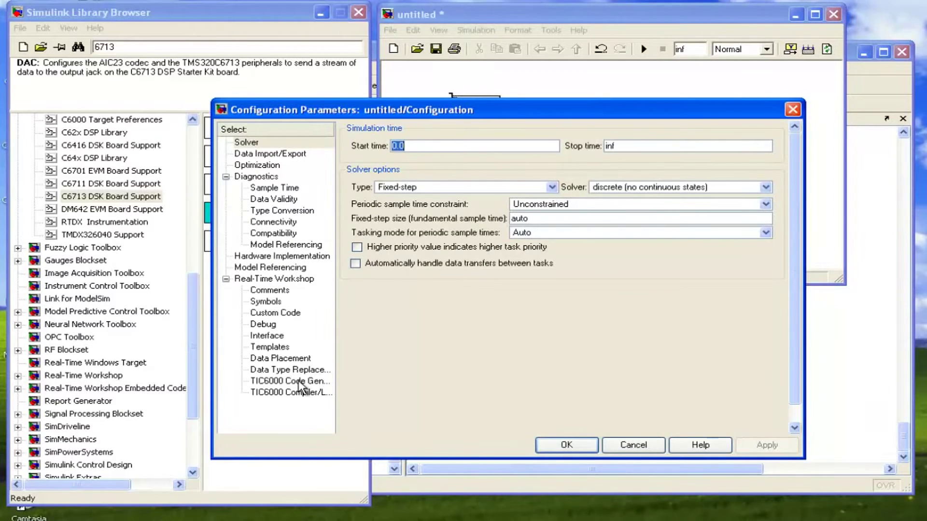
{"action": "left_click", "coordinate": [265, 393]}
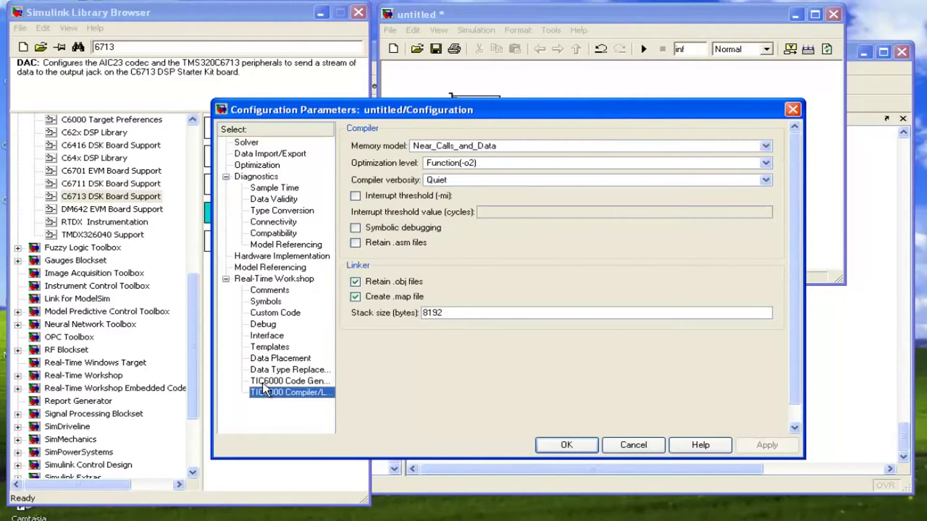
{"action": "left_click", "coordinate": [263, 382]}
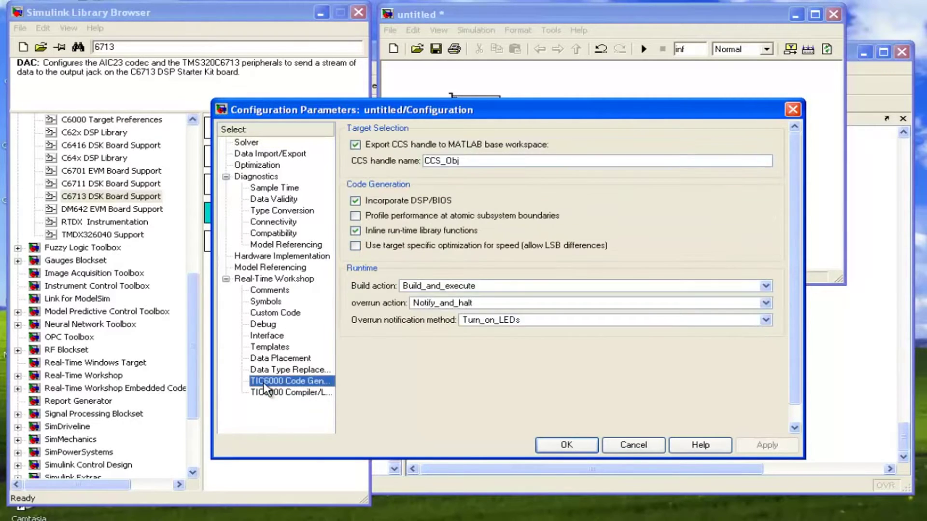
{"action": "left_click", "coordinate": [372, 203]}
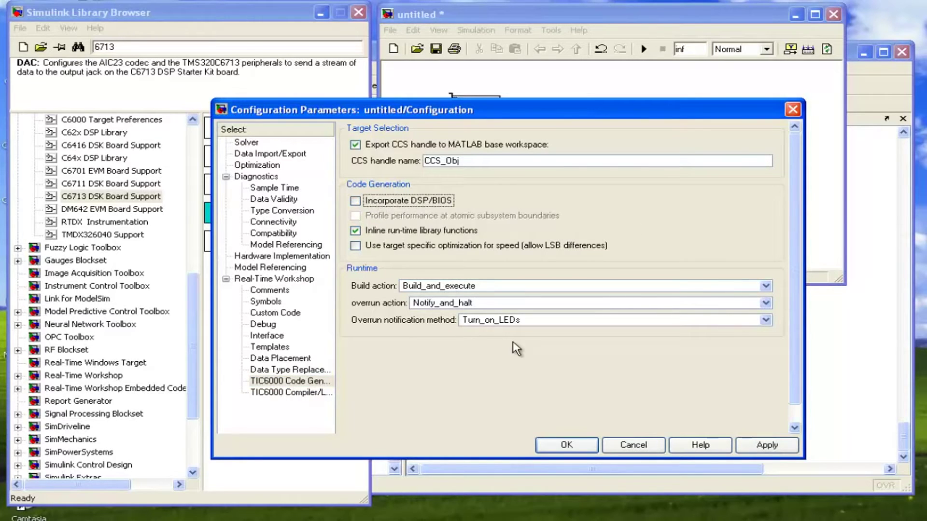
{"action": "left_click", "coordinate": [573, 447]}
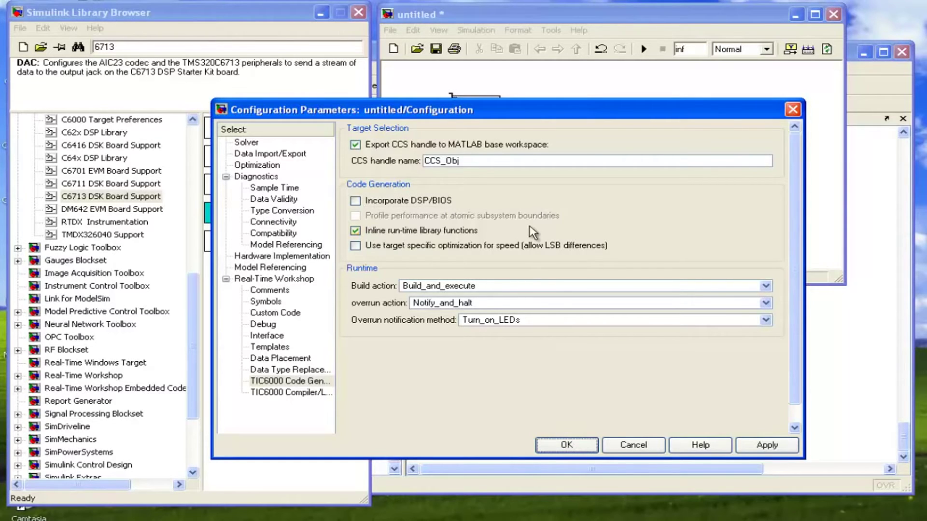
{"action": "mouse_move", "coordinate": [533, 232]}
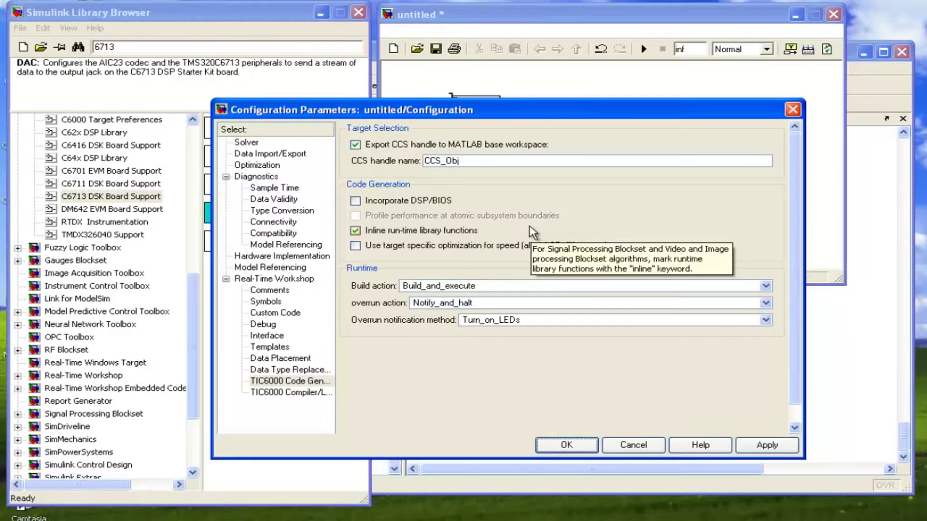
{"action": "key", "text": "Return"}
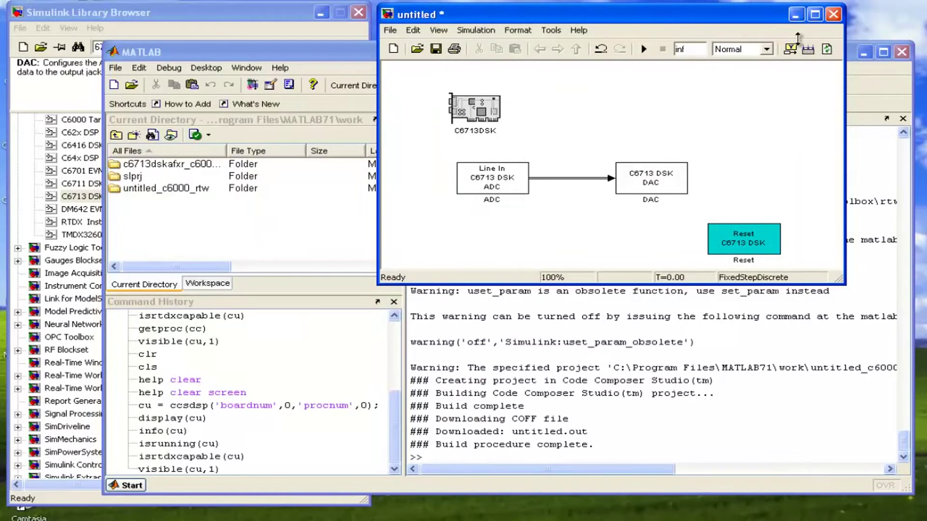
- Close the untitled model, discarding its unsaved changes
{"action": "left_click", "coordinate": [833, 15]}
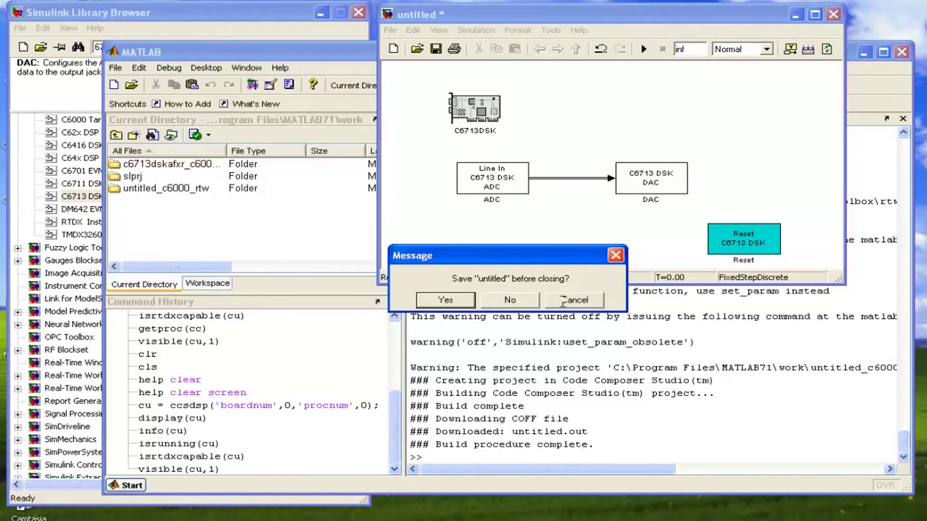
{"action": "left_click", "coordinate": [512, 300]}
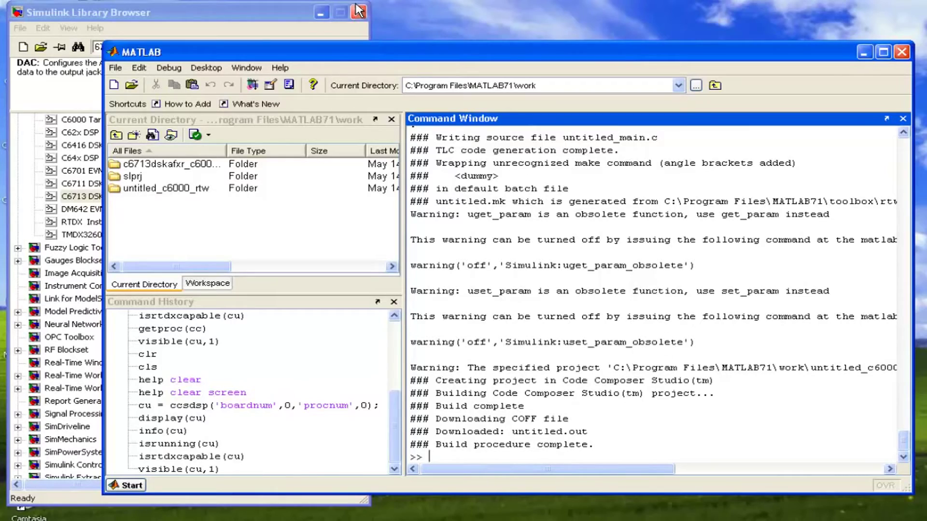
- Close the Library Browser and open Start > Simulink > Embedded Target for TI C6000 DSP > Demos
{"action": "left_click", "coordinate": [357, 10]}
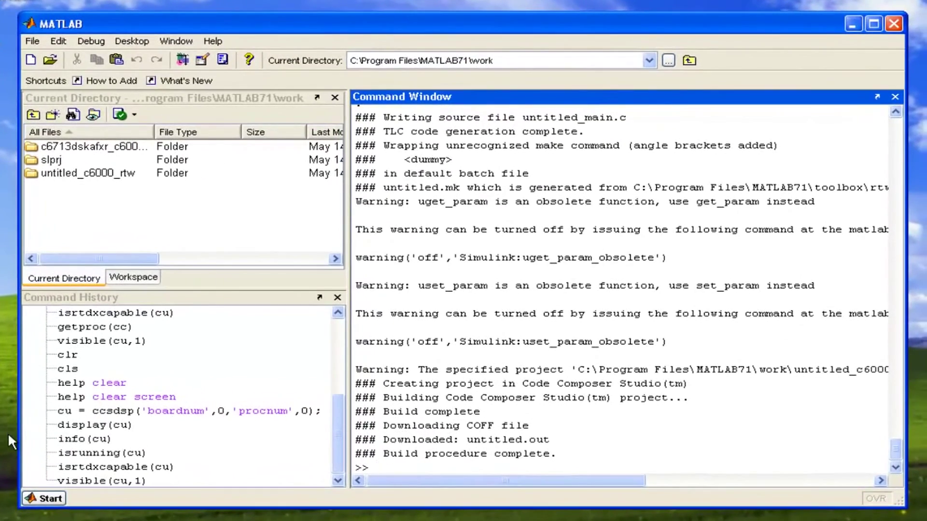
{"action": "left_click", "coordinate": [43, 500]}
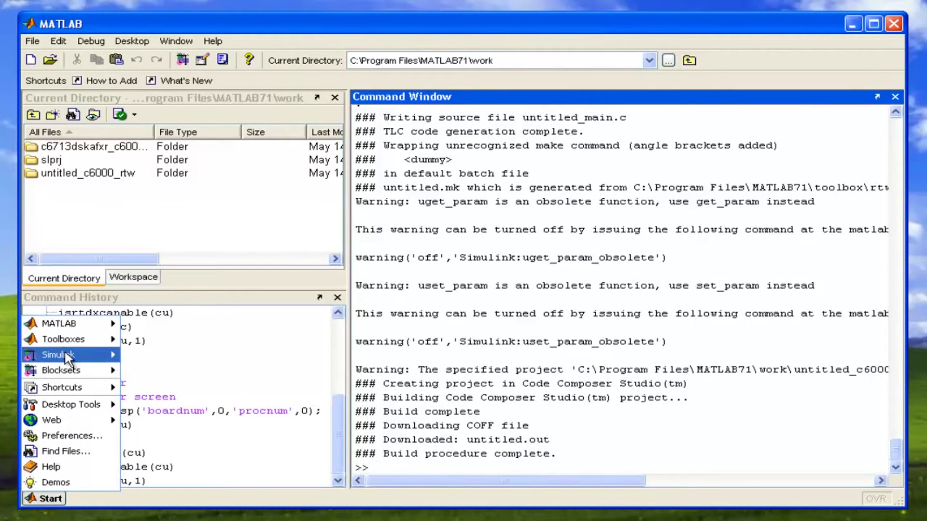
{"action": "mouse_move", "coordinate": [69, 358]}
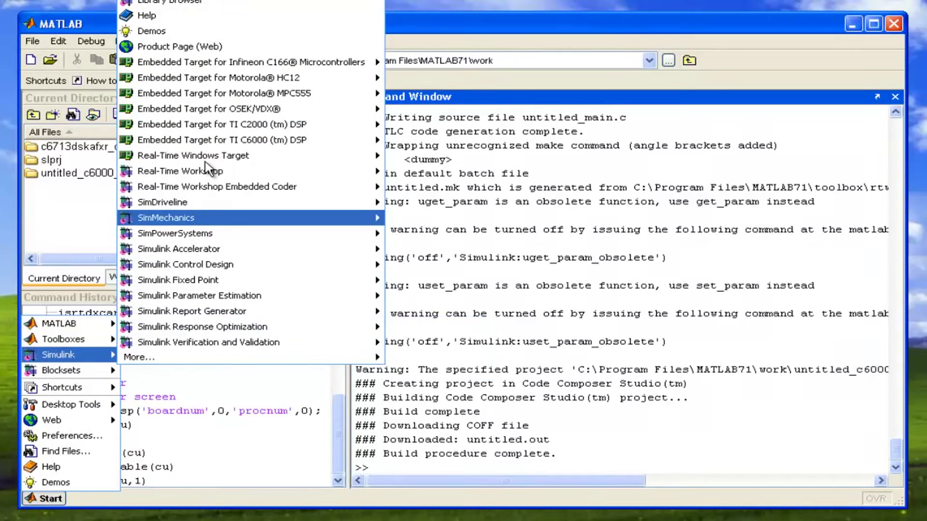
{"action": "mouse_move", "coordinate": [229, 140]}
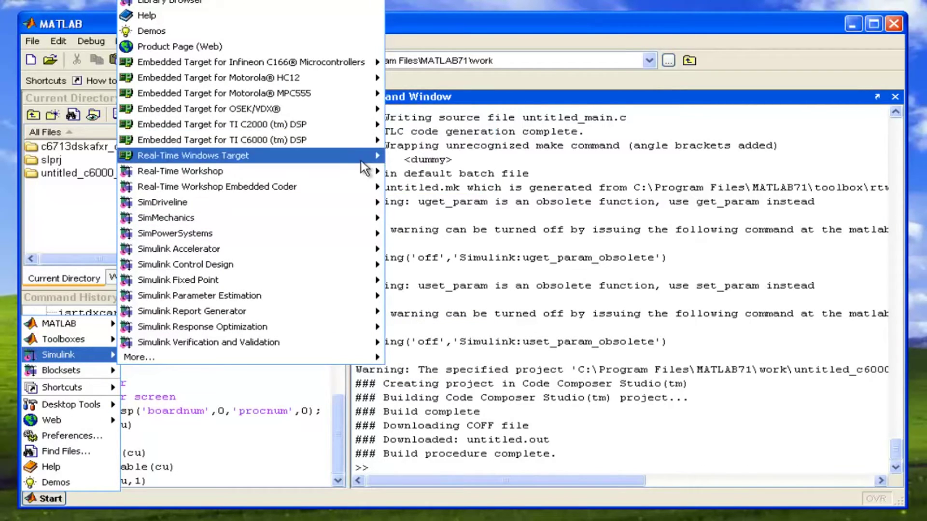
{"action": "mouse_move", "coordinate": [371, 140]}
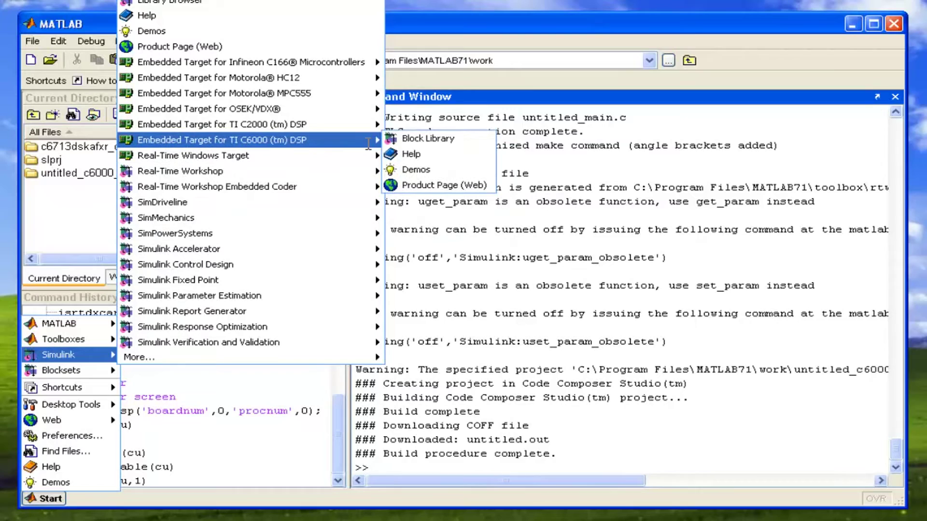
{"action": "left_click", "coordinate": [410, 169]}
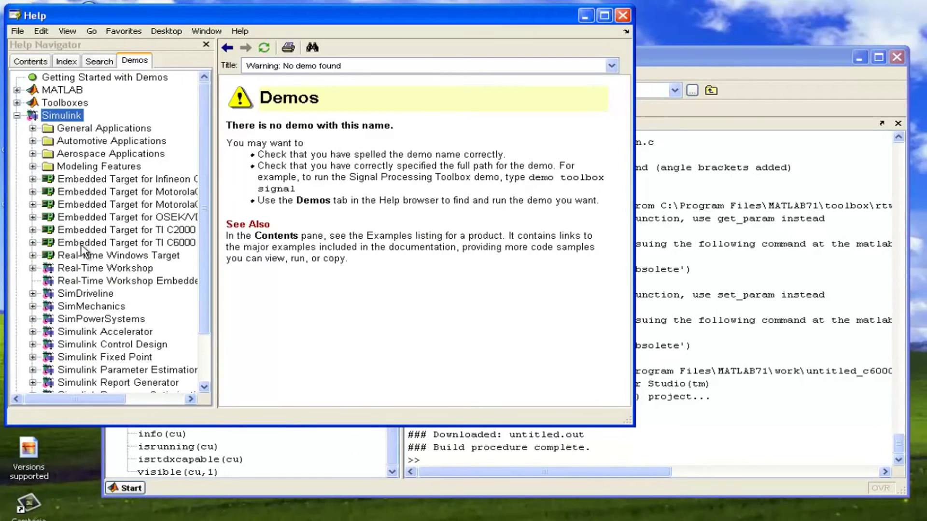
- Expand Embedded Target for TI C6000 > Audio demos and open the Reverberation page
{"action": "left_click", "coordinate": [81, 255]}
{"action": "left_click", "coordinate": [32, 243]}
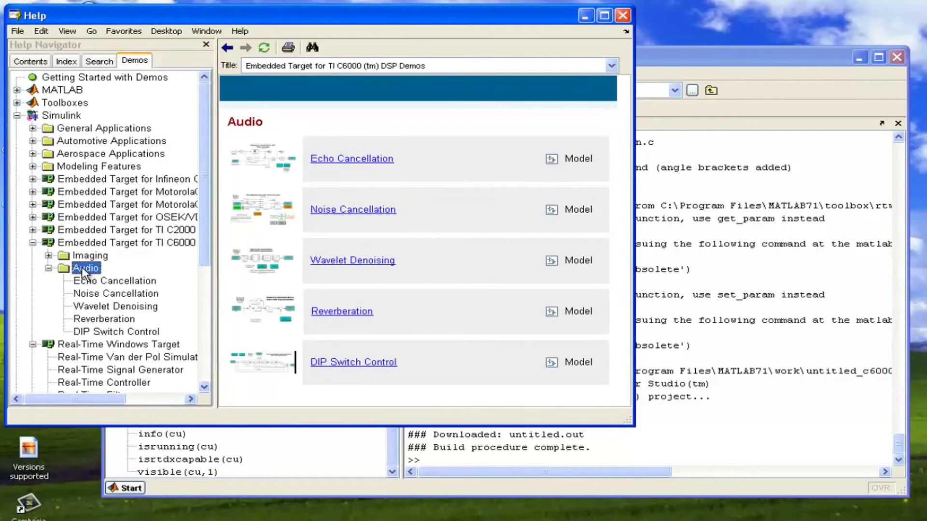
{"action": "left_click", "coordinate": [108, 284]}
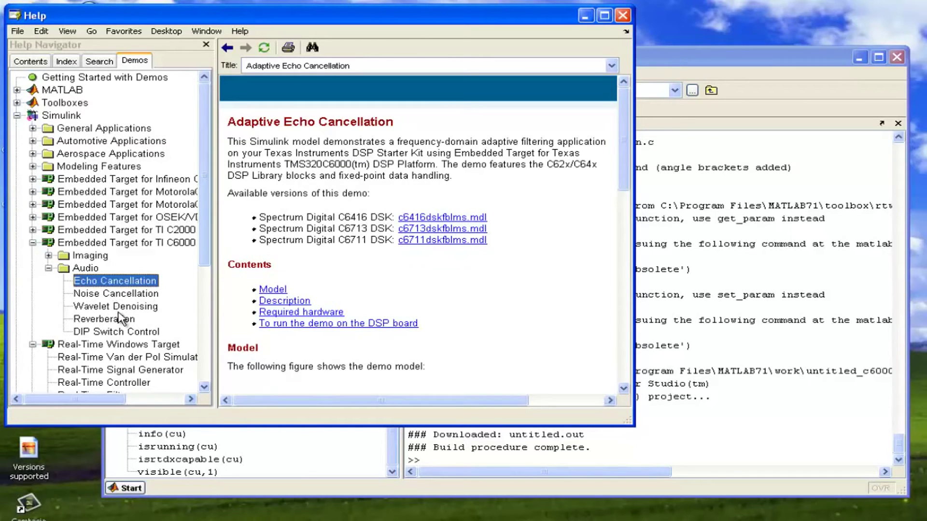
{"action": "key", "text": "Down"}
{"action": "key", "text": "Down"}
{"action": "key", "text": "Down"}
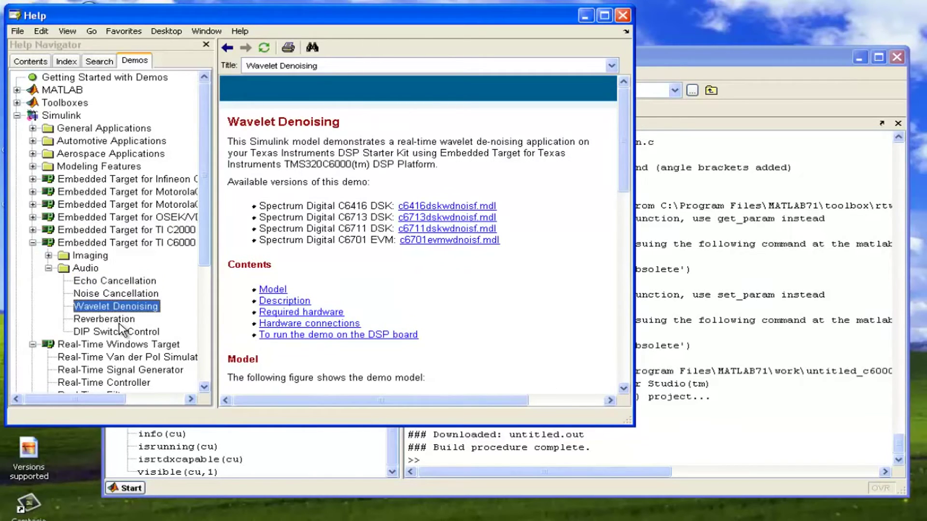
{"action": "key", "text": "Down"}
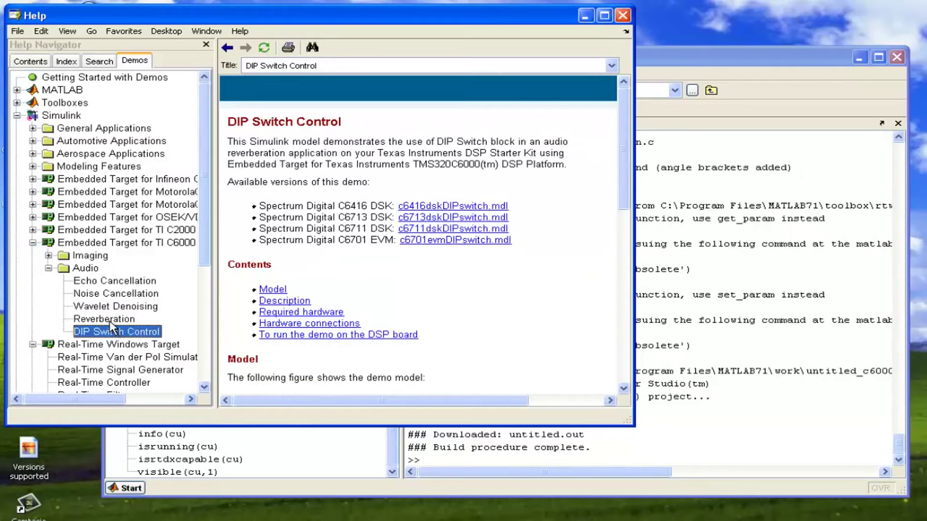
{"action": "left_click", "coordinate": [109, 321]}
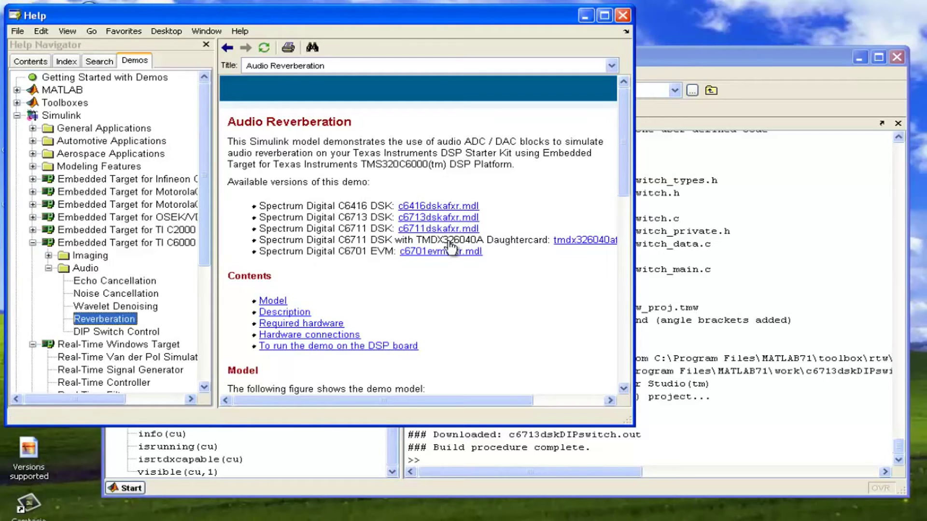
- Open c6713dskafxr.mdl and turn off Incorporate DSP/BIOS in its TIC6000 Code Generation settings
{"action": "left_click", "coordinate": [438, 218]}
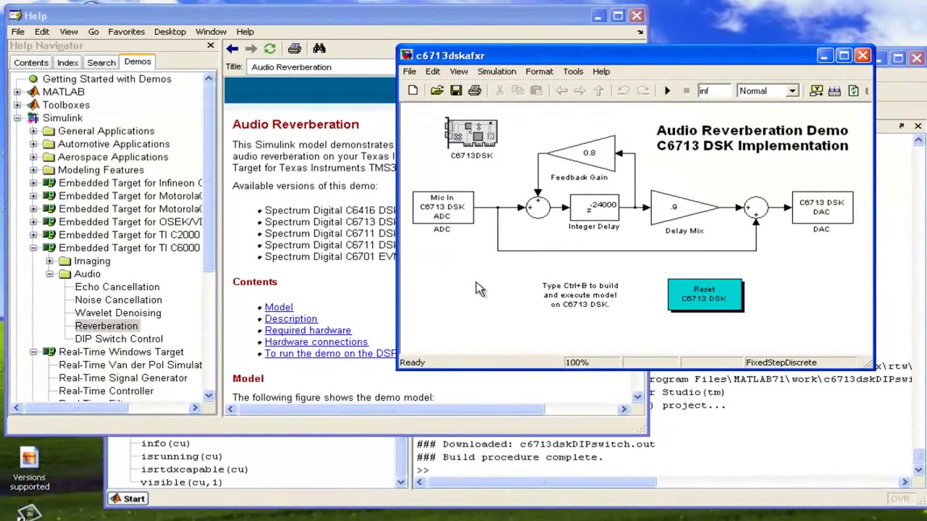
{"action": "right_click", "coordinate": [476, 282]}
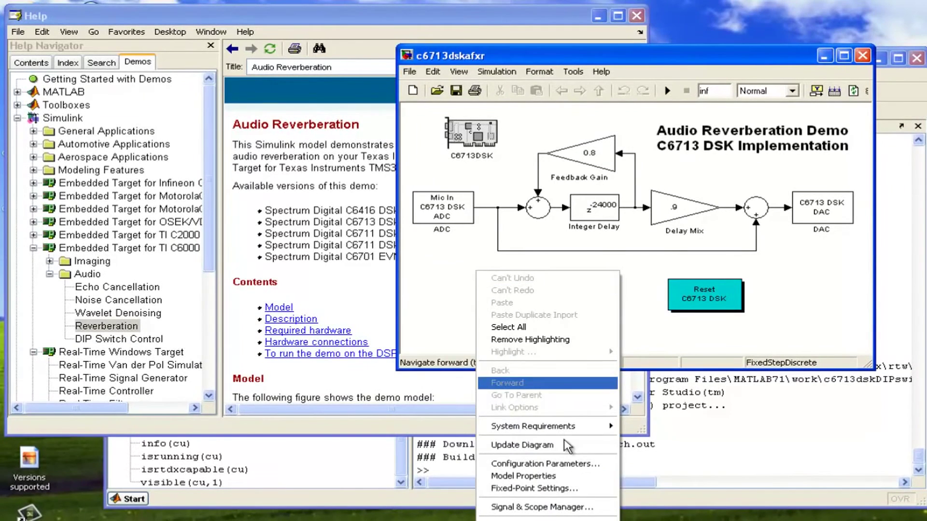
{"action": "left_click", "coordinate": [593, 464]}
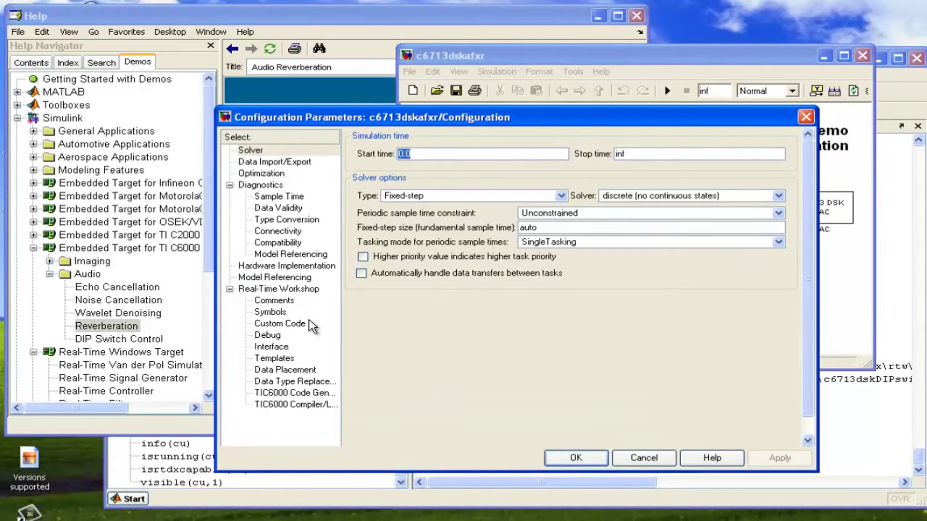
{"action": "left_click", "coordinate": [293, 403]}
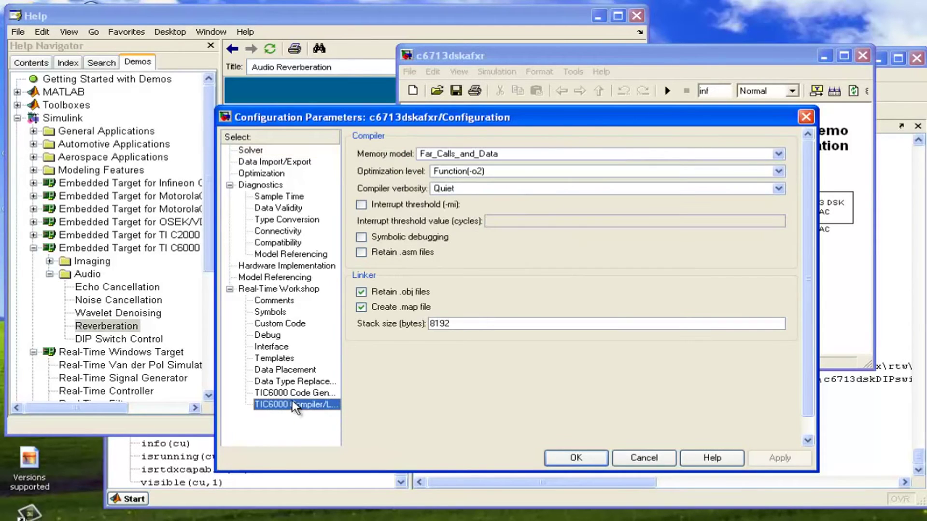
{"action": "left_click", "coordinate": [292, 392]}
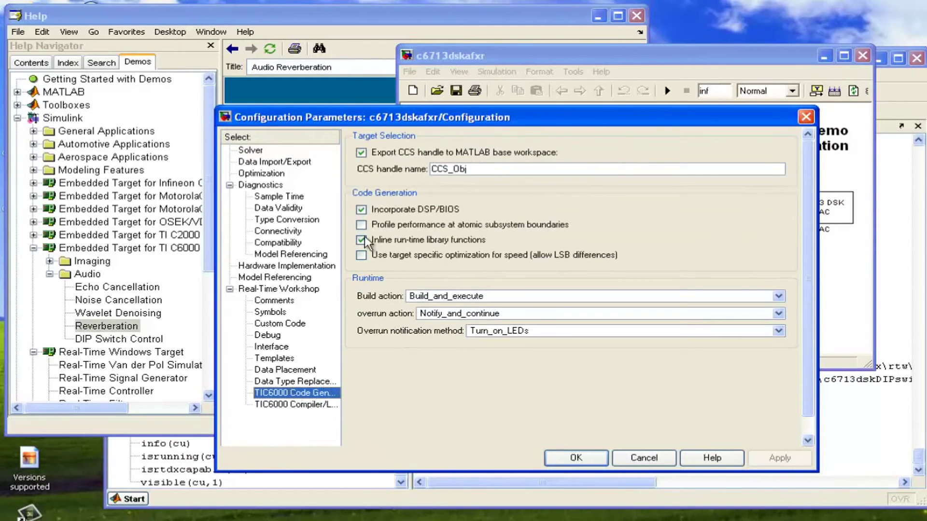
{"action": "left_click", "coordinate": [372, 210]}
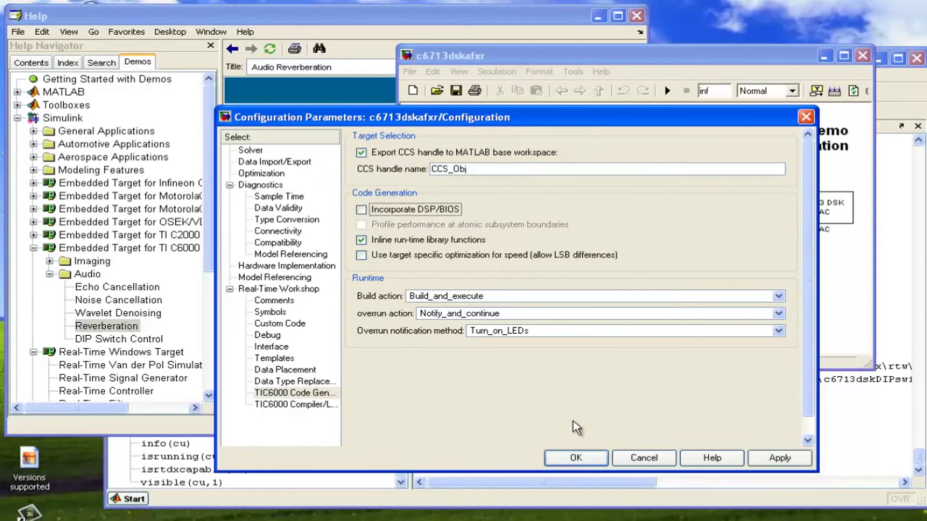
{"action": "left_click", "coordinate": [576, 457]}
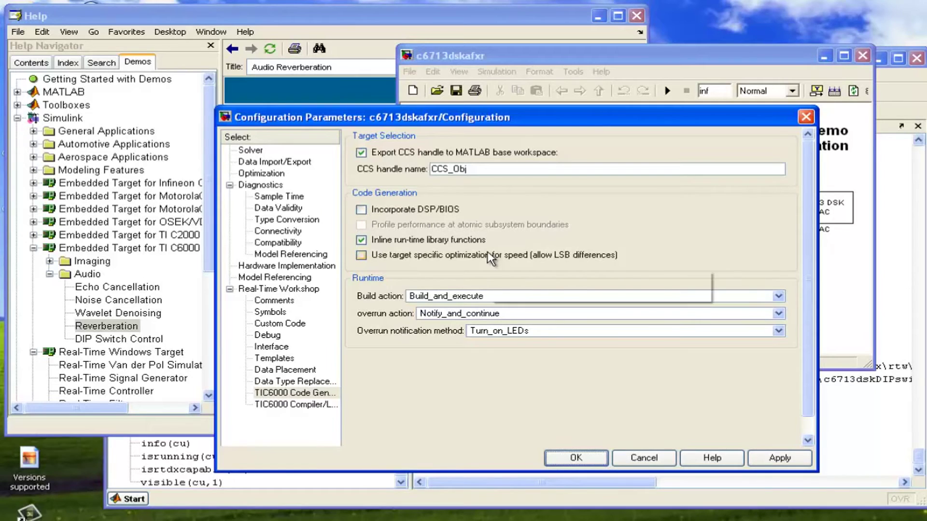
{"action": "mouse_move", "coordinate": [491, 258]}
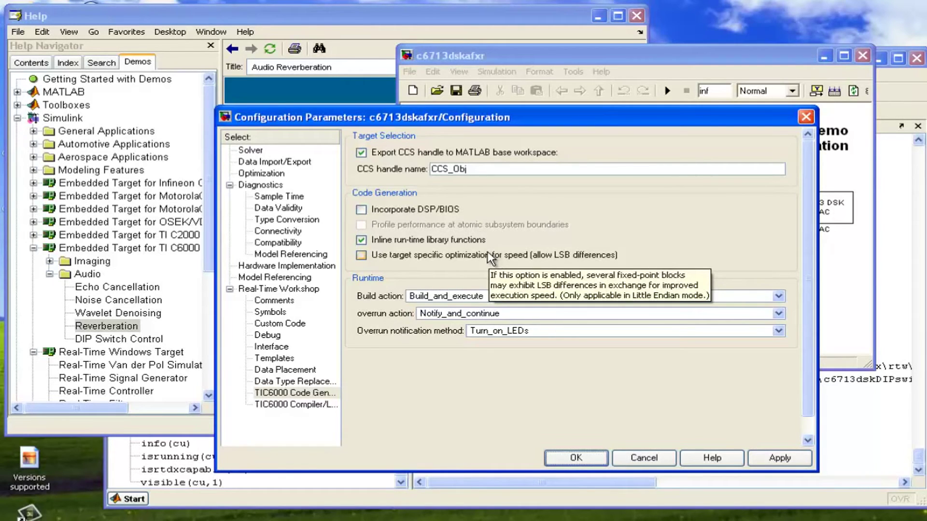
{"action": "key", "text": "Return"}
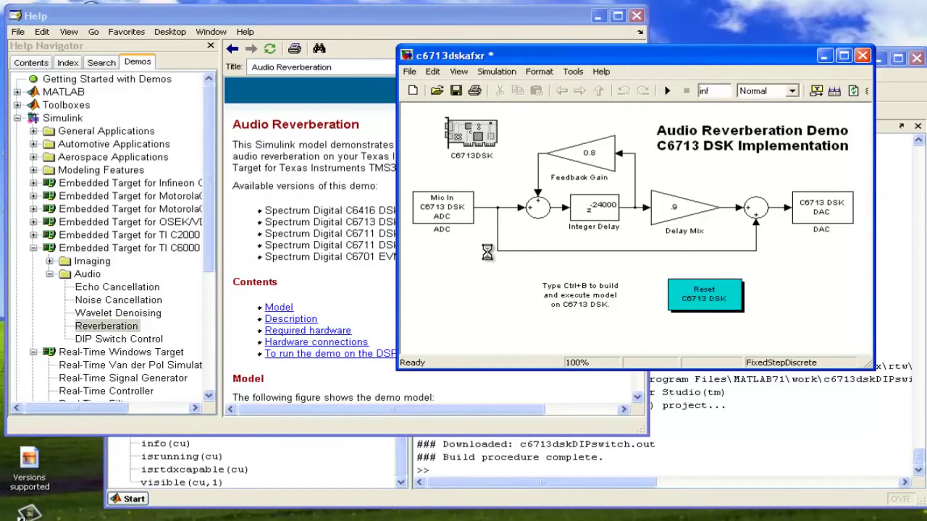
- Build and run the c6713dskafxr reverberation model on the C6713 DSK with Ctrl+B
{"action": "key", "text": "ctrl+b"}
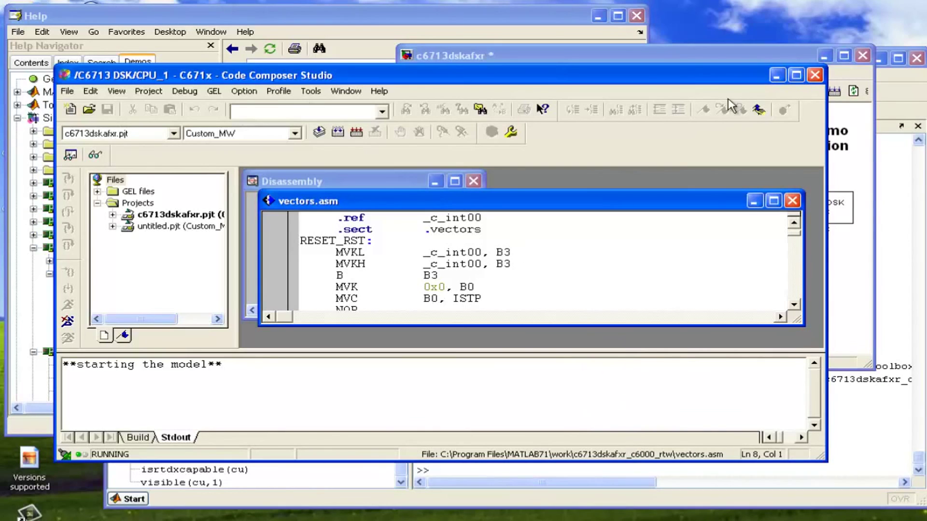
- Close Code Composer Studio once the c6713dskafxr program shows RUNNING on the DSK
{"action": "left_click", "coordinate": [814, 76]}
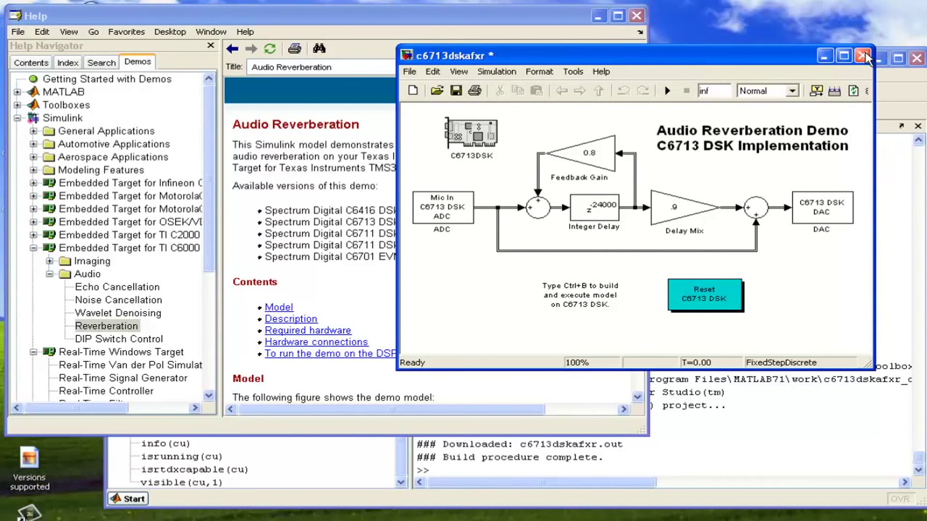
- Close the c6713dskafxr model window, bringing up the save-before-closing prompt
{"action": "left_click", "coordinate": [863, 57]}
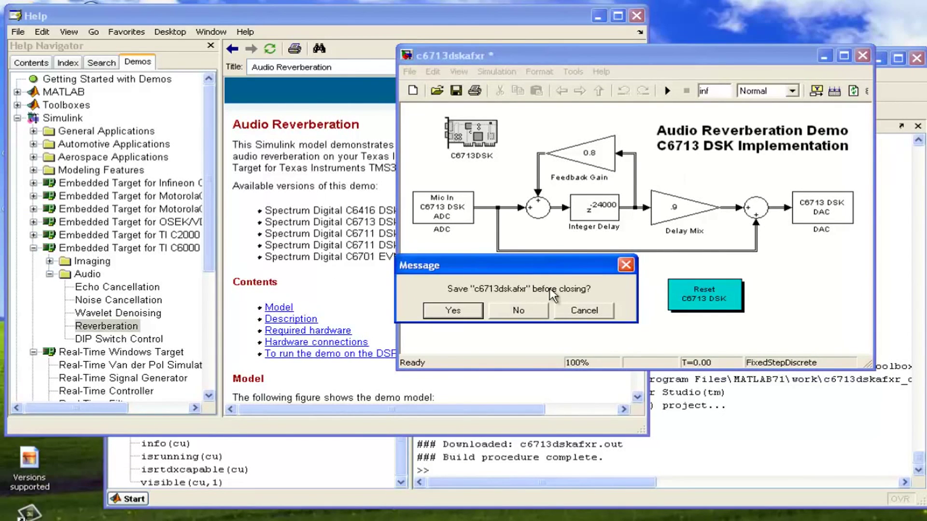